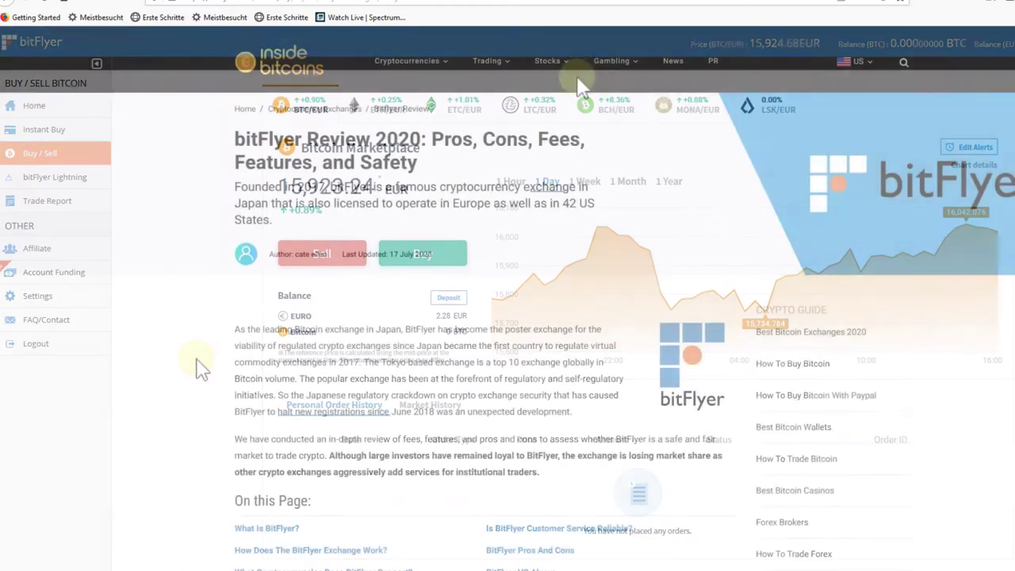
# Step: Highlight the supported-cryptocurrencies heading, the Japan, Europe and US trading pairs, and the list of Japan cryptocurrencies in the bitFlyer review
pyautogui.scroll(3, 674, 64)
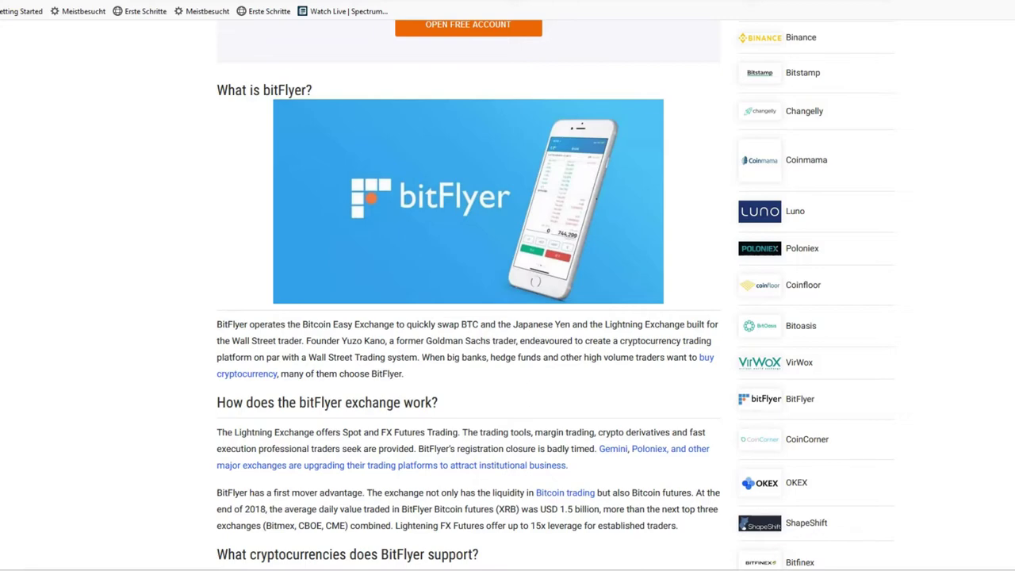
pyautogui.scroll(-6, 468, 317)
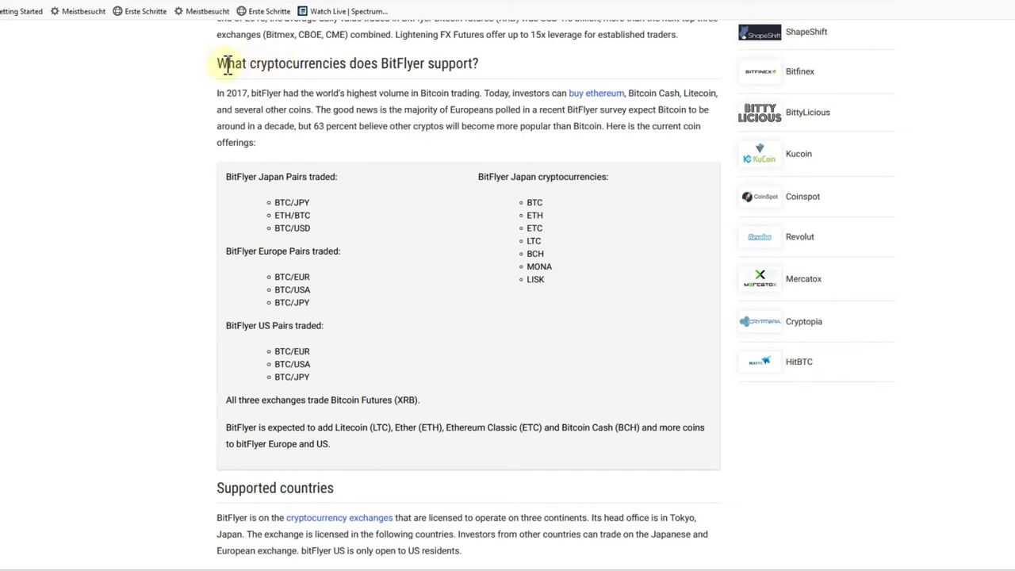
pyautogui.moveTo(218, 64); pyautogui.dragTo(424, 71)
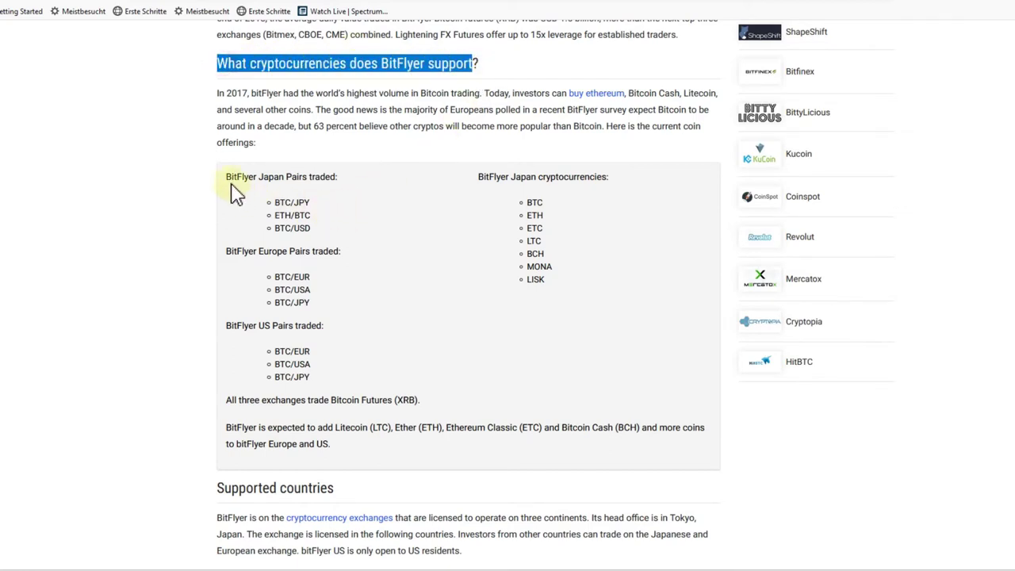
pyautogui.moveTo(227, 176); pyautogui.dragTo(314, 240)
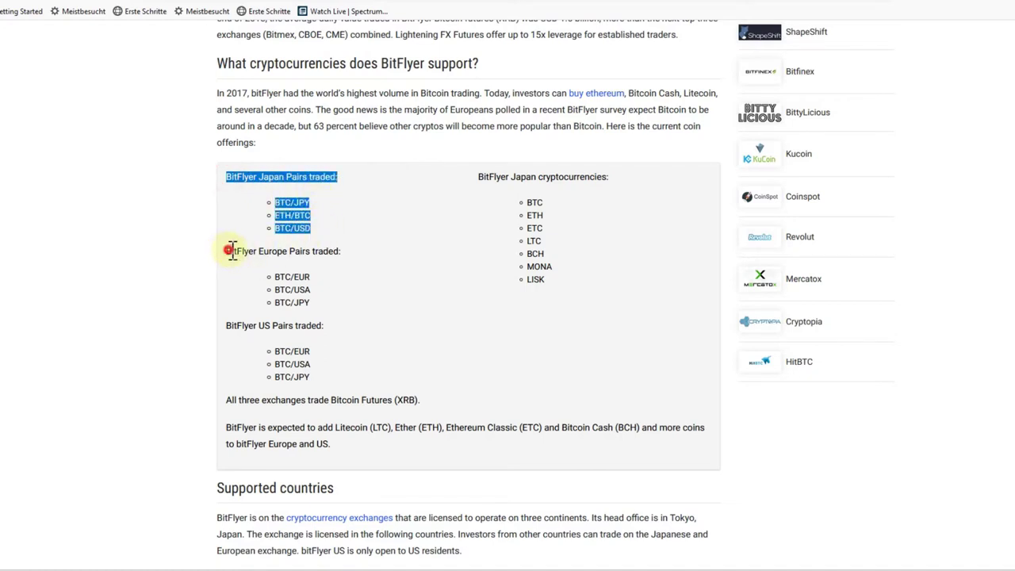
pyautogui.moveTo(227, 251); pyautogui.dragTo(329, 311)
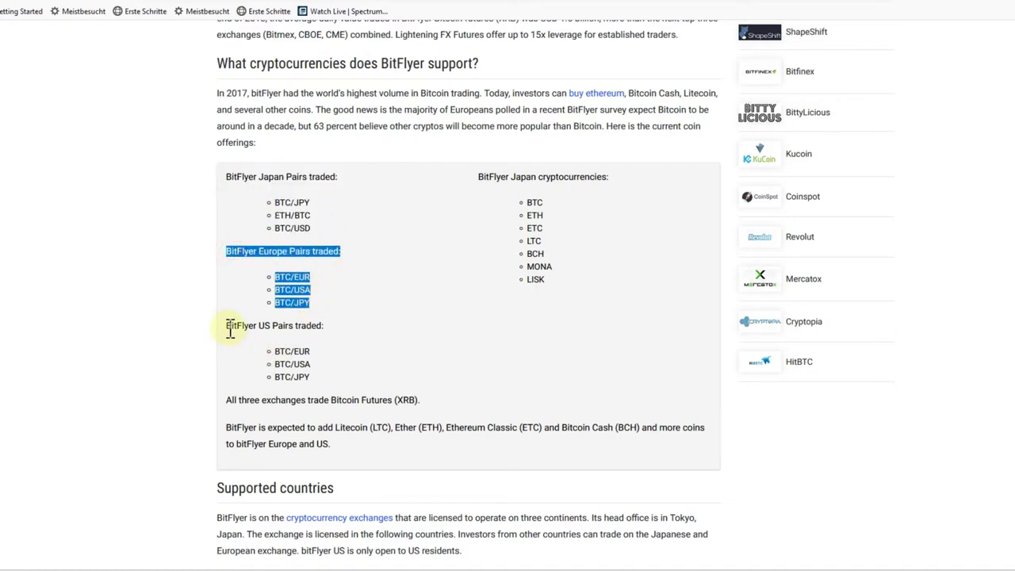
pyautogui.moveTo(227, 325); pyautogui.dragTo(315, 378)
pyautogui.click(390, 349)
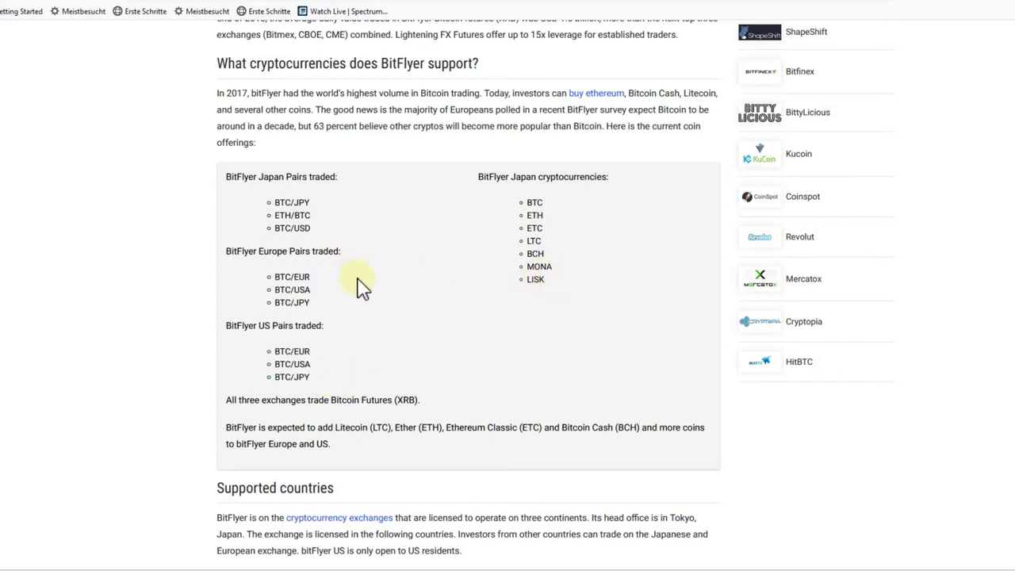
pyautogui.moveTo(453, 262); pyautogui.dragTo(558, 296)
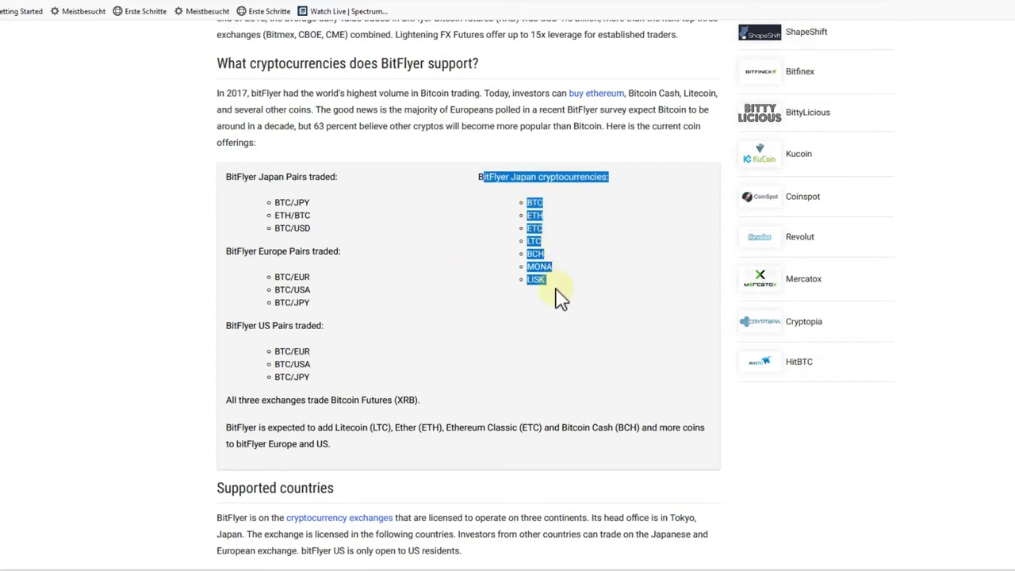
pyautogui.click(506, 178)
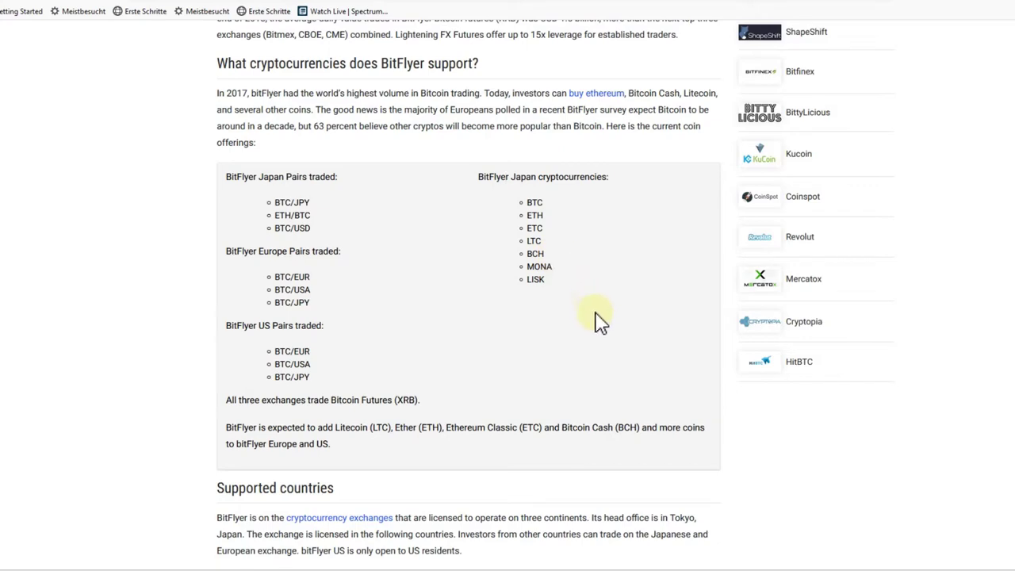
# Step: Review the Supported countries section and highlight United States in the list of licensed regions
pyautogui.scroll(-2, 658, 365)
pyautogui.scroll(-3, 658, 365)
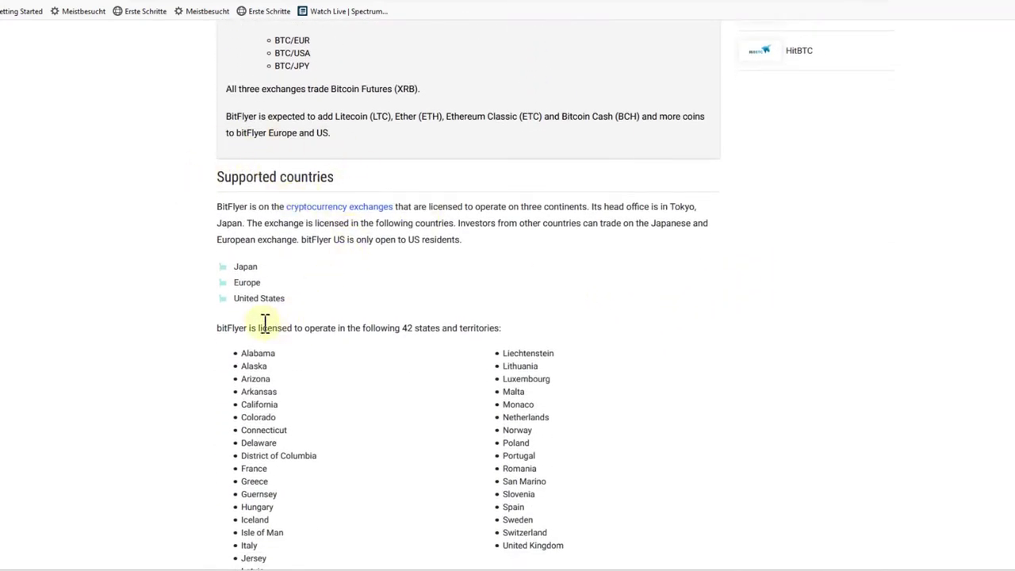
pyautogui.click(236, 299)
pyautogui.moveTo(235, 299); pyautogui.dragTo(286, 298)
pyautogui.click(731, 296)
# Step: Review the bitFlyer fees section with its table of deposit and withdrawal fees by payment method
pyautogui.scroll(-3, 746, 309)
pyautogui.scroll(-7, 769, 317)
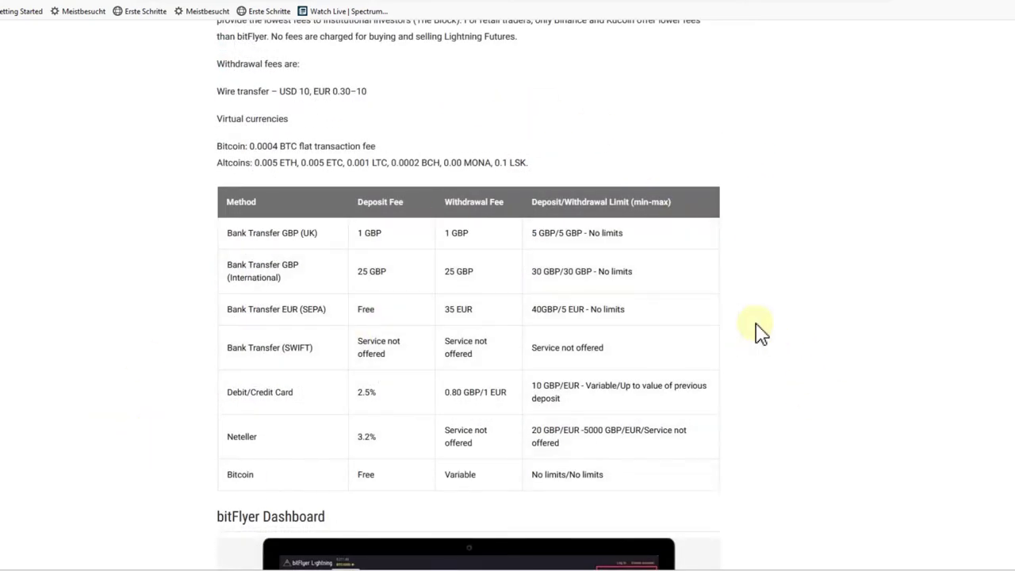
pyautogui.scroll(1, 773, 333)
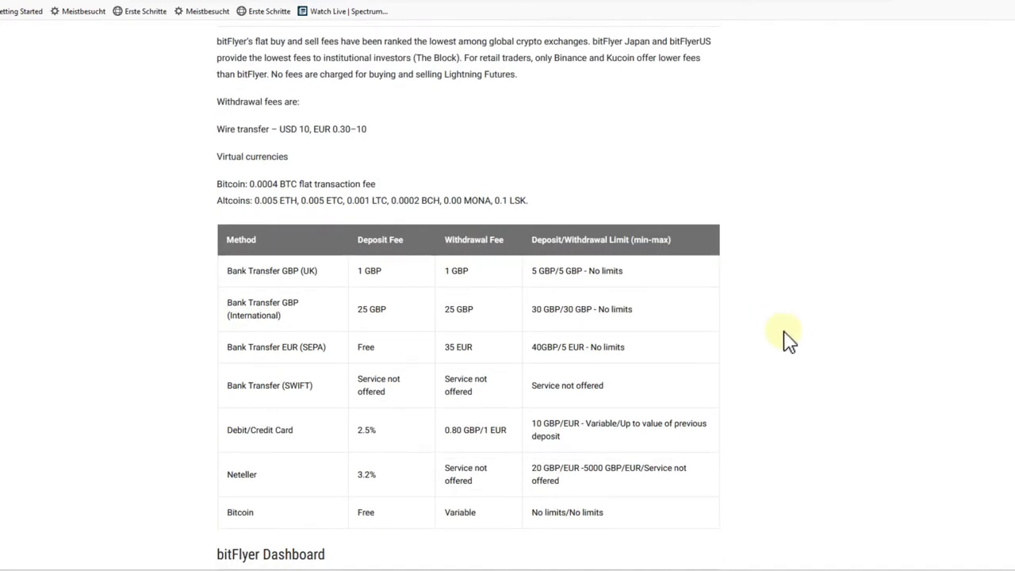
# Step: Examine the bitFlyer Dashboard section, including the numbered Lightning screenshot and the description of its features and order types
pyautogui.scroll(-4, 801, 345)
pyautogui.scroll(-1, 813, 347)
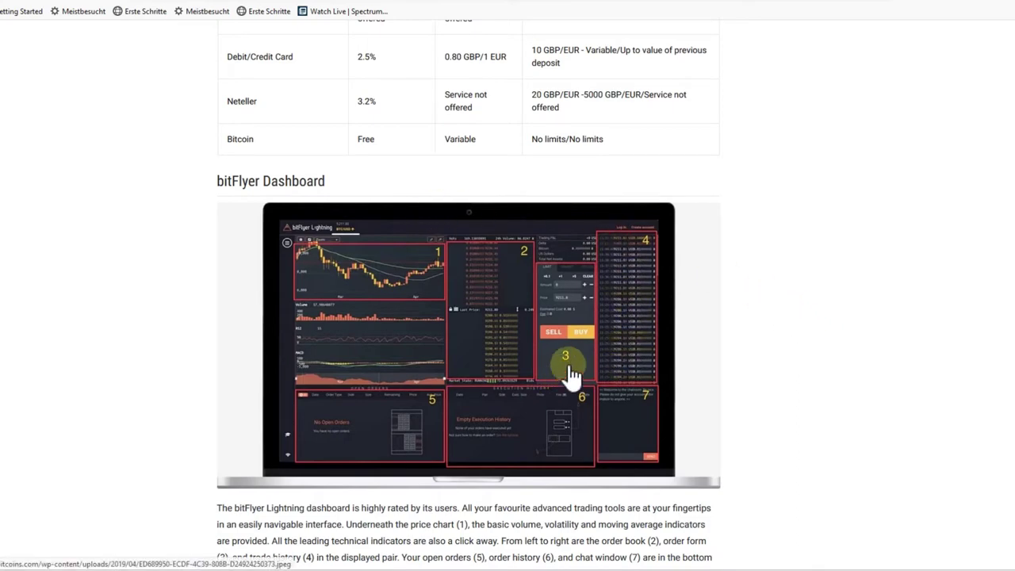
pyautogui.scroll(-6, 782, 330)
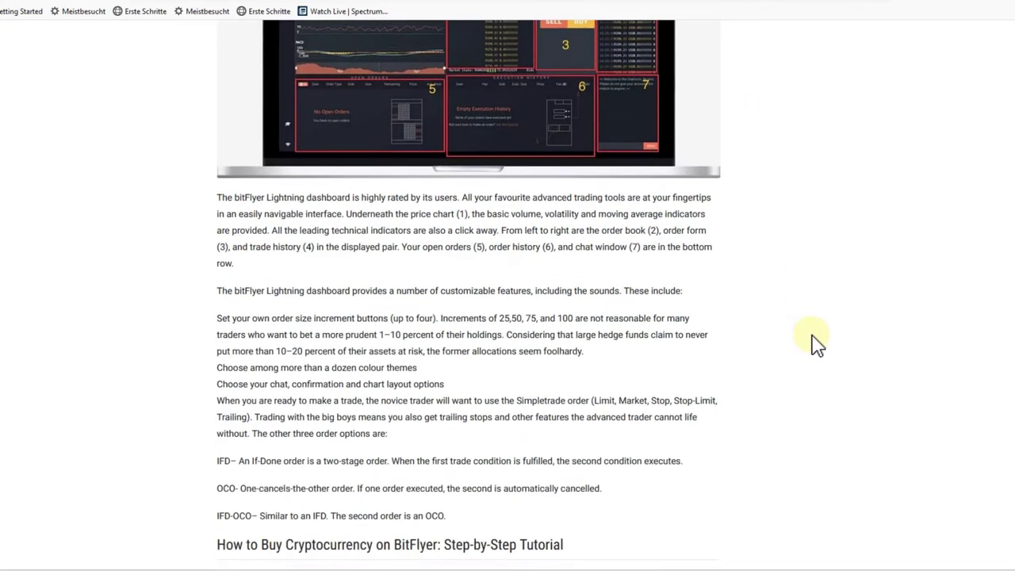
# Step: Read through the step-by-step tutorial on registering, verifying and funding an account and buying cryptocurrency
pyautogui.scroll(-10, 834, 344)
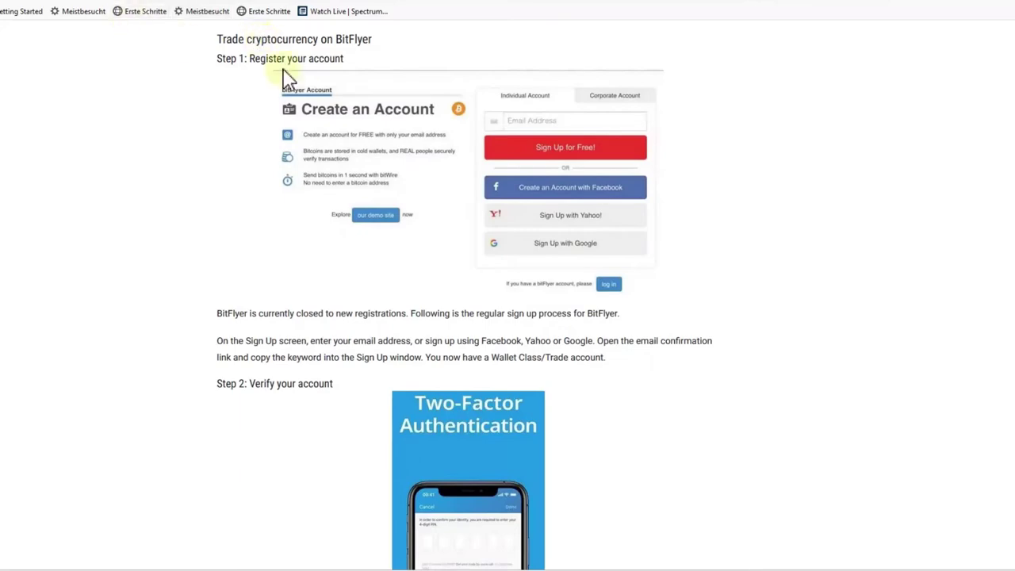
pyautogui.scroll(-4, 879, 240)
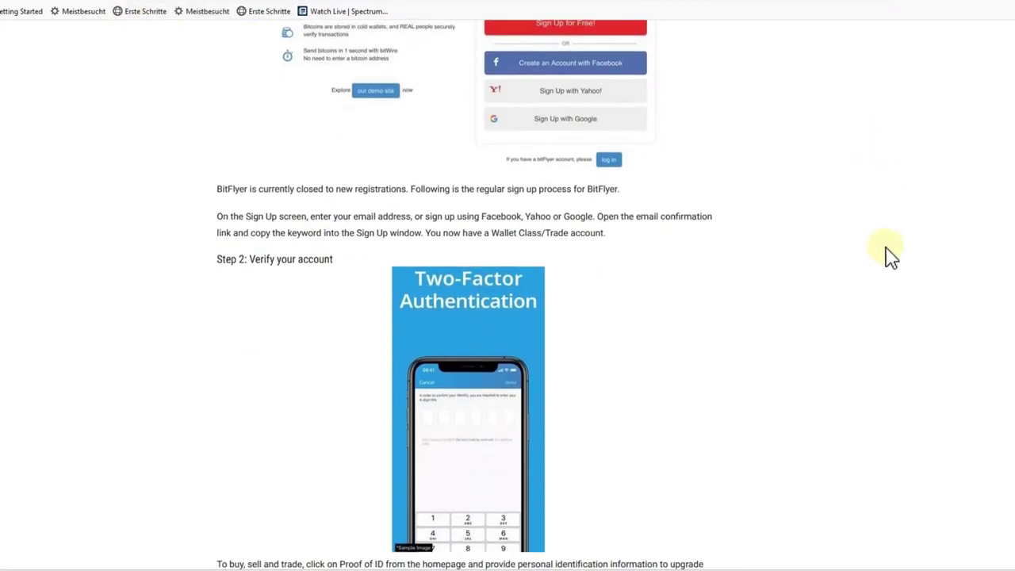
pyautogui.scroll(-3, 889, 255)
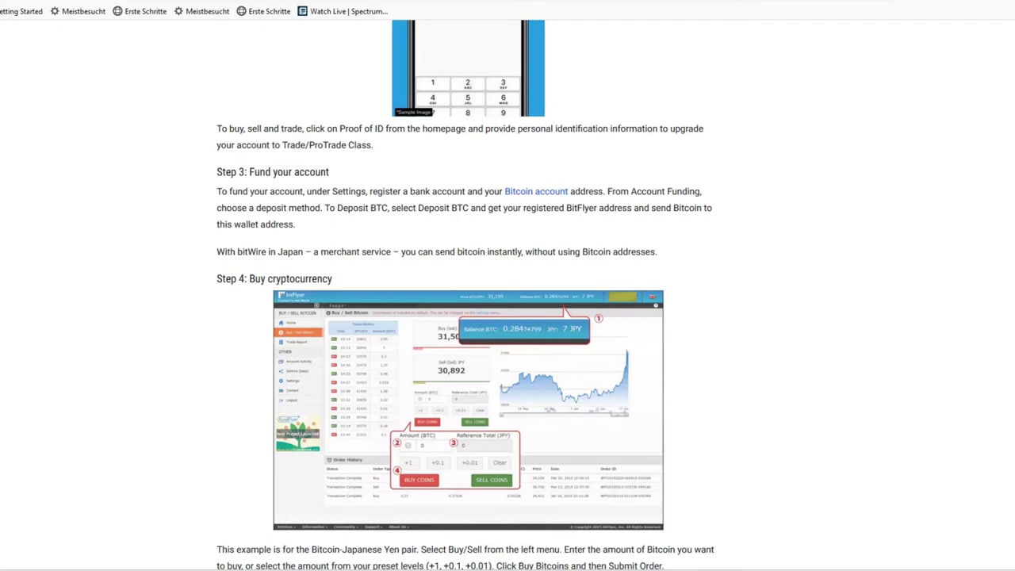
# Step: Highlight the "Is BitFlyer regulated?" heading and the founder's statement about the most compliant virtual currency exchange in the world
pyautogui.scroll(-7, 631, 480)
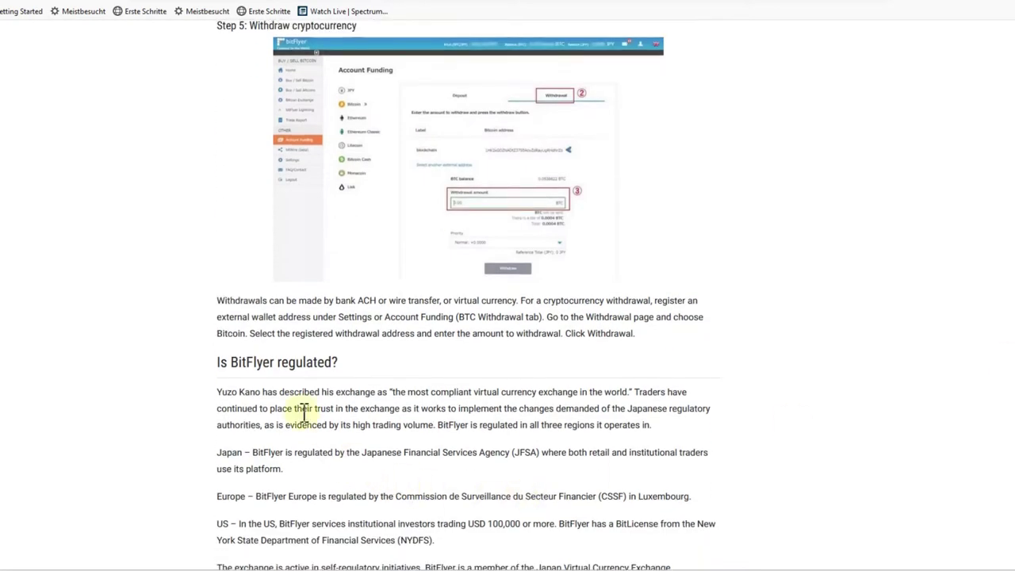
pyautogui.moveTo(220, 362); pyautogui.dragTo(337, 362)
pyautogui.click(288, 362)
pyautogui.doubleClick(288, 361)
pyautogui.moveTo(217, 392); pyautogui.dragTo(272, 397)
pyautogui.click(274, 396)
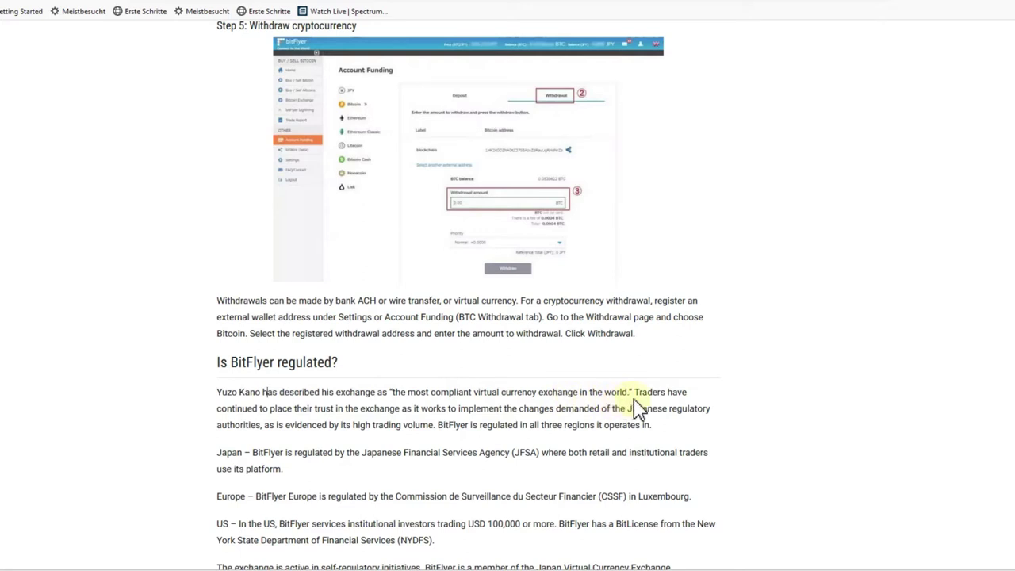
pyautogui.moveTo(220, 392); pyautogui.dragTo(627, 391)
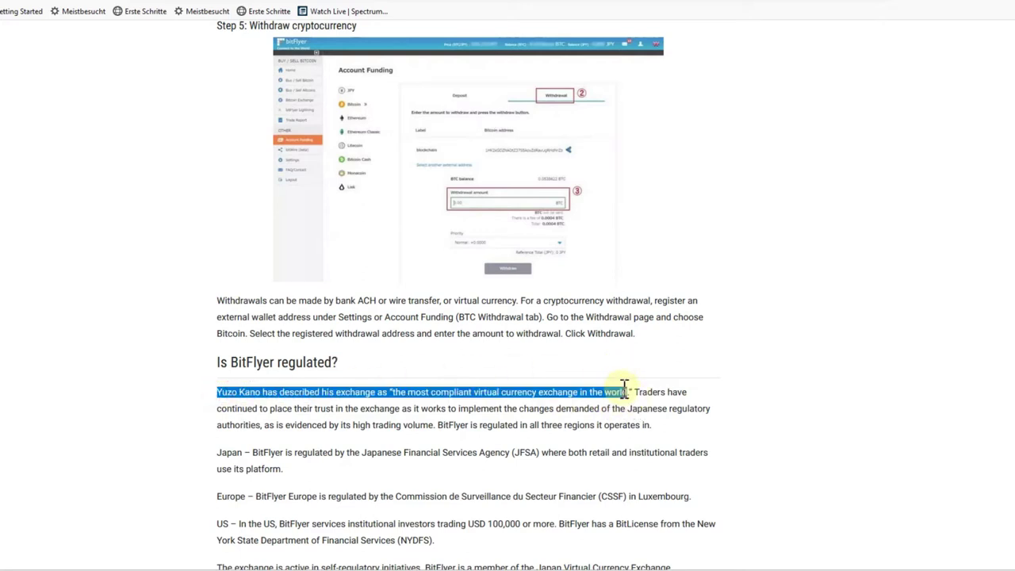
pyautogui.click(721, 399)
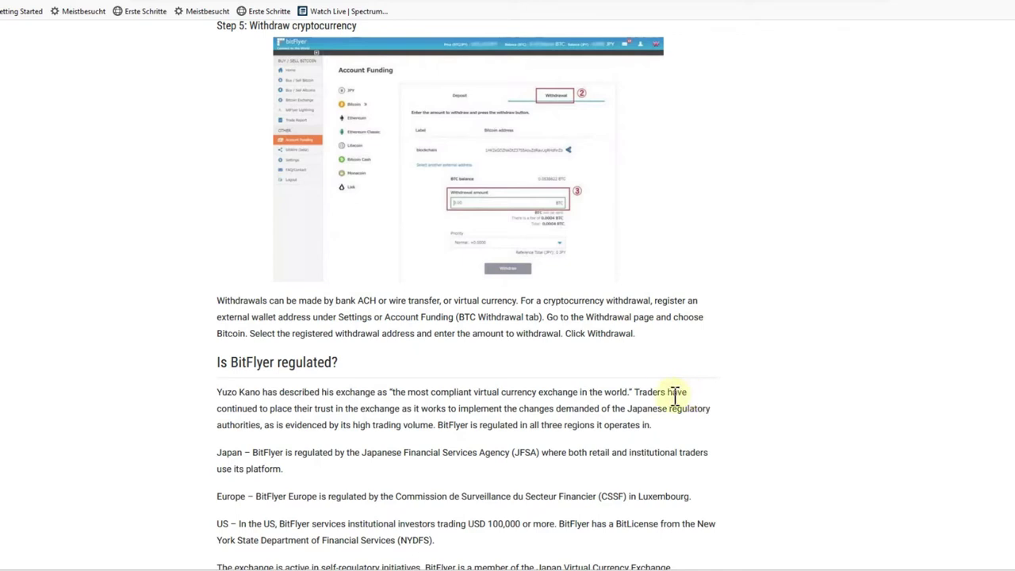
# Step: Highlight the "Is BitFlyer safe?" heading and the phrase "BitFlyer scored number 37 of 100 exchanges" in that section
pyautogui.scroll(-3, 878, 347)
pyautogui.scroll(-5, 904, 357)
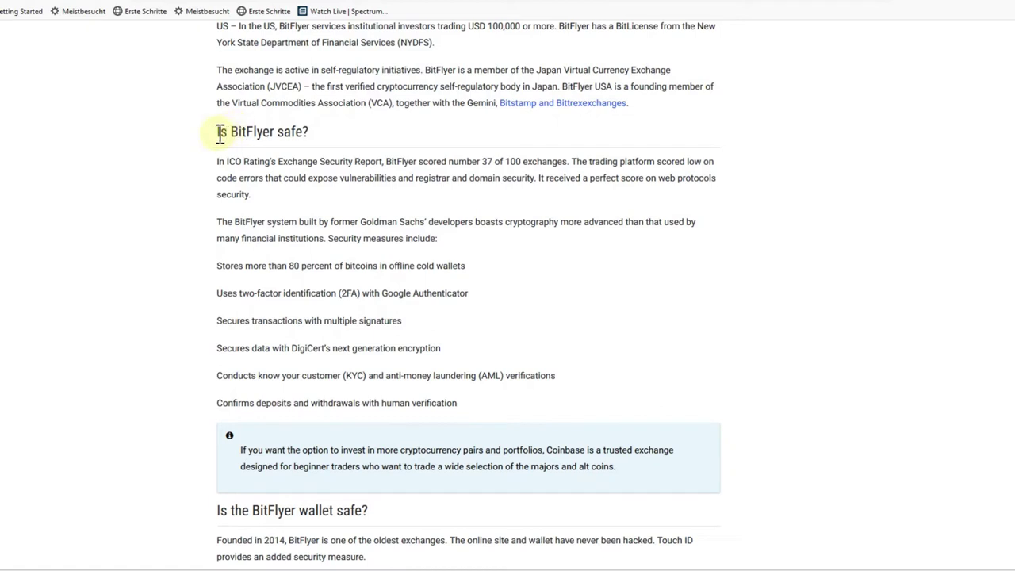
pyautogui.moveTo(218, 131); pyautogui.dragTo(313, 120)
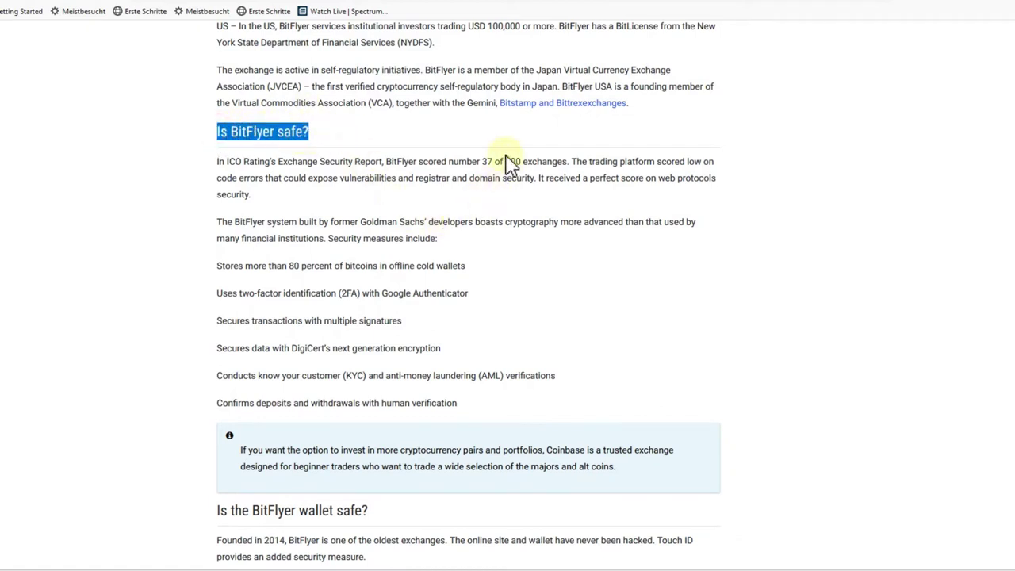
pyautogui.moveTo(387, 161); pyautogui.dragTo(569, 166)
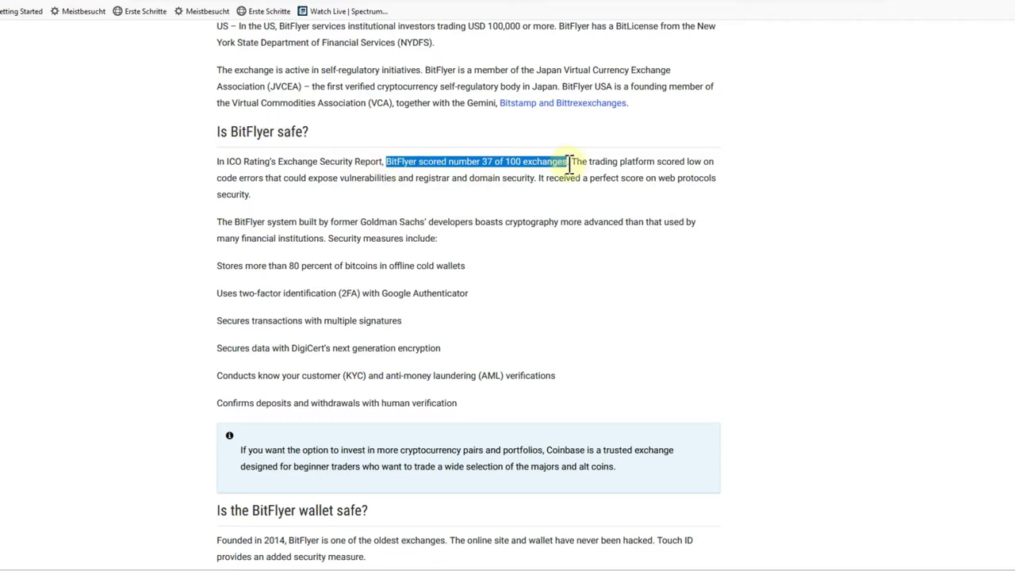
pyautogui.click(624, 300)
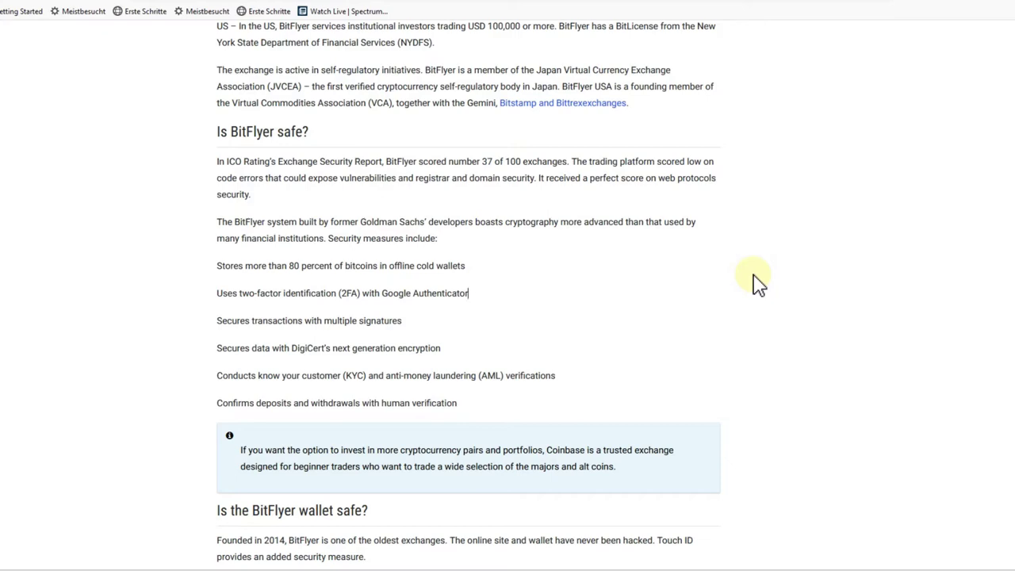
# Step: Highlight "Founded in 2014" and "The online site and wallet have never been hacked" in the wallet safety section
pyautogui.scroll(-3, 728, 371)
pyautogui.scroll(-3, 548, 331)
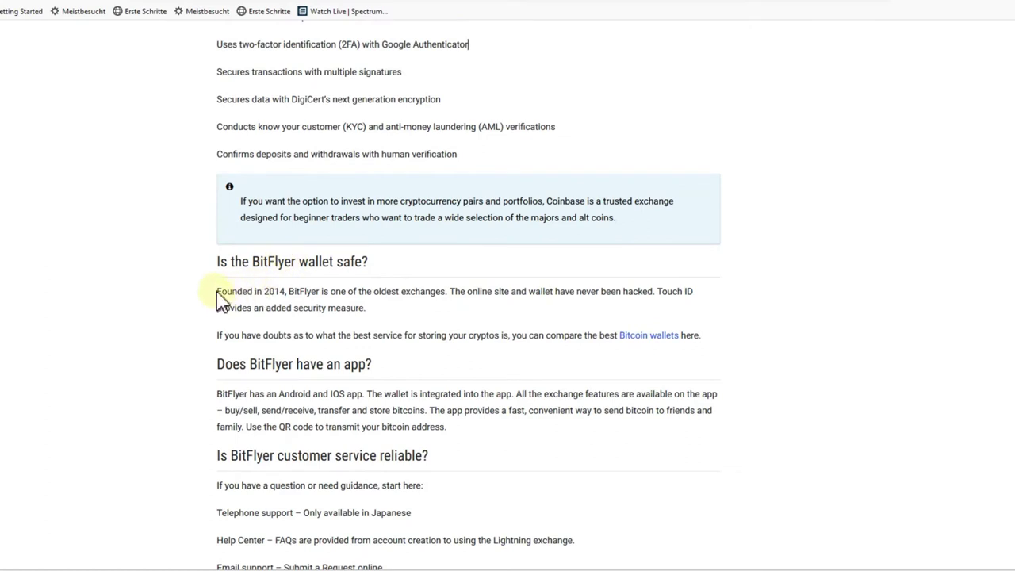
pyautogui.moveTo(217, 291); pyautogui.dragTo(290, 294)
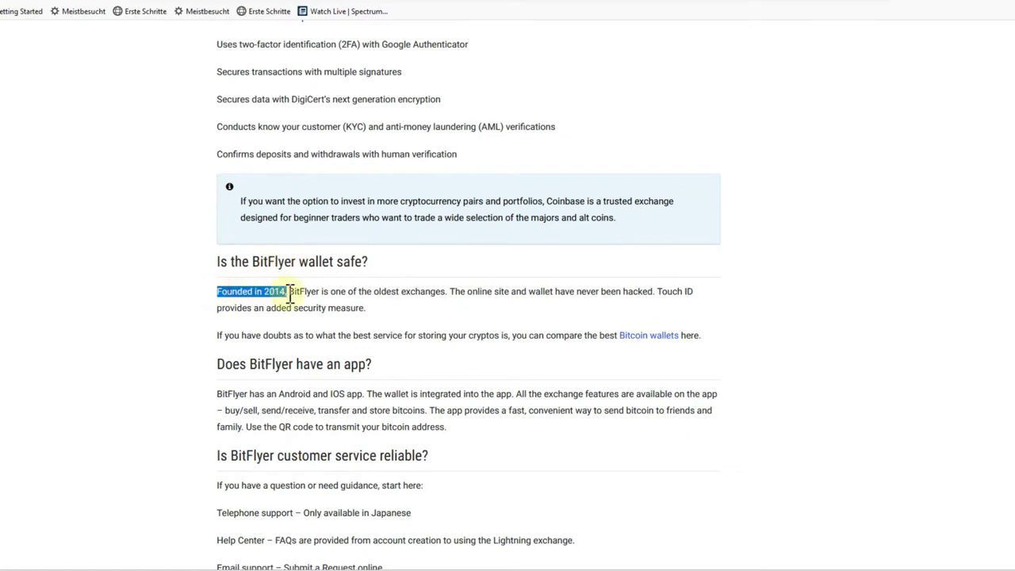
pyautogui.click(450, 291)
pyautogui.moveTo(450, 290); pyautogui.dragTo(657, 308)
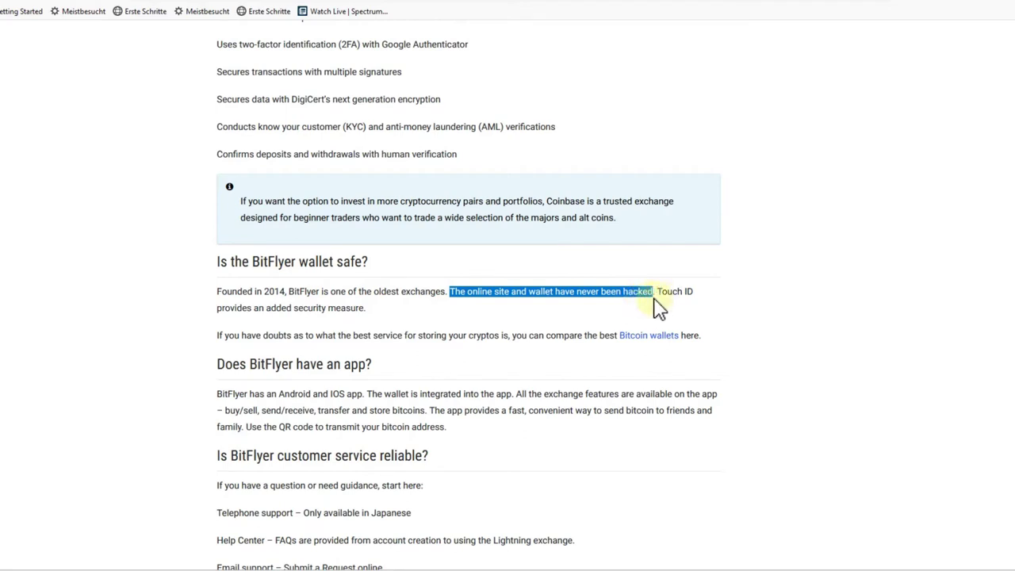
pyautogui.click(800, 291)
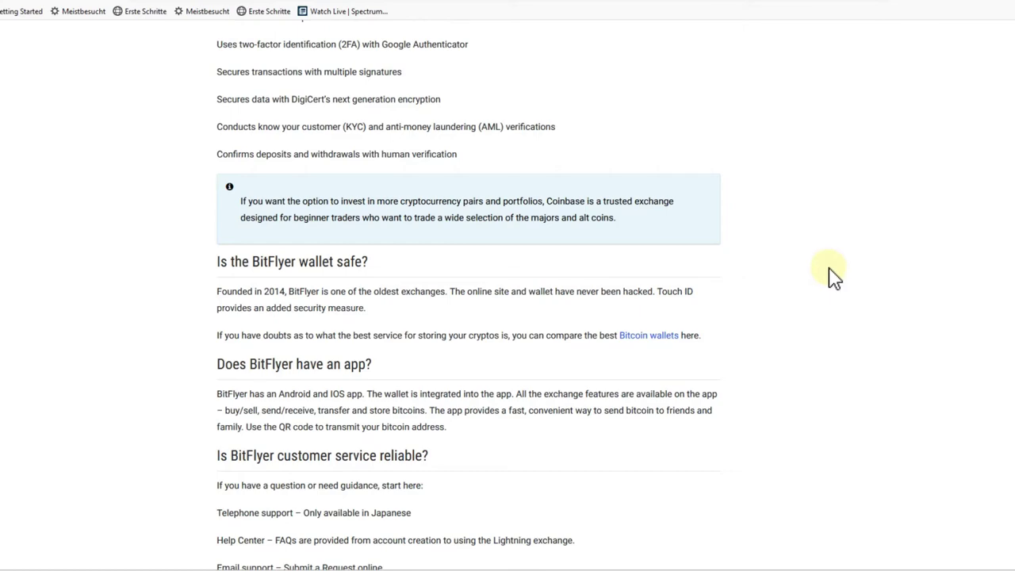
# Step: Highlight the "Does BitFlyer have an app?" heading and the words Android and IOS in the text below it
pyautogui.scroll(-3, 883, 309)
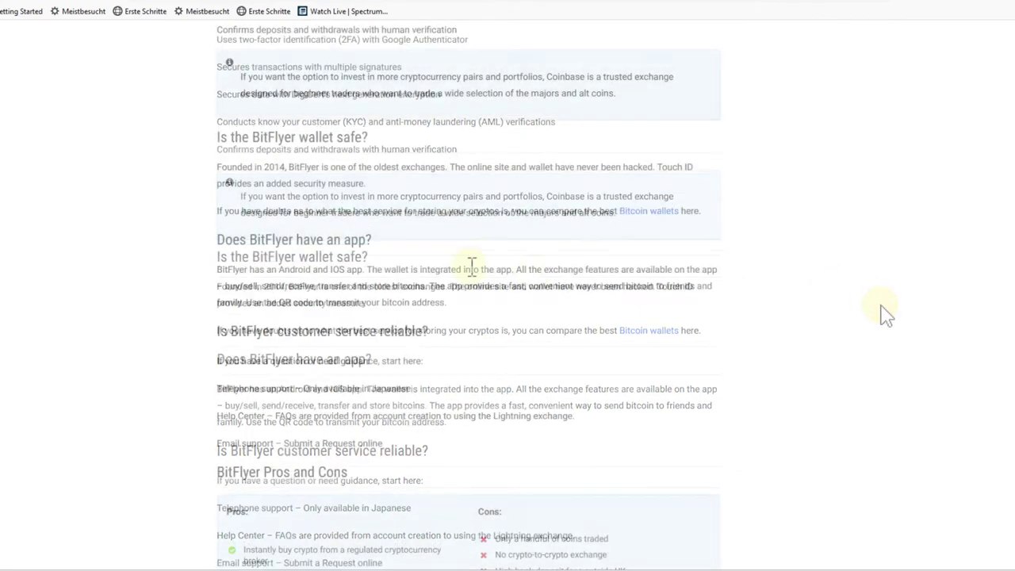
pyautogui.moveTo(223, 246); pyautogui.dragTo(357, 239)
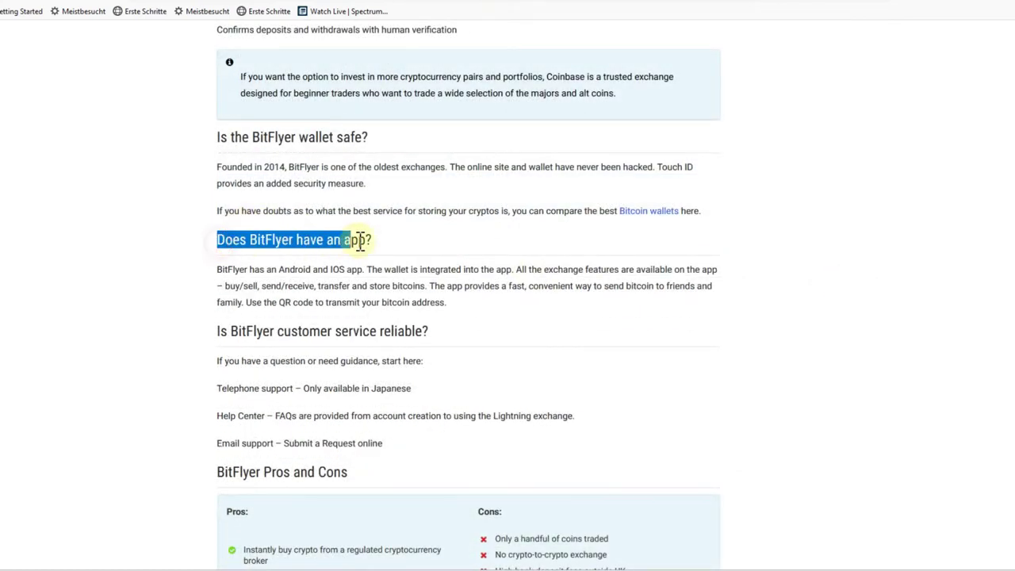
pyautogui.doubleClick(294, 270)
pyautogui.doubleClick(336, 269)
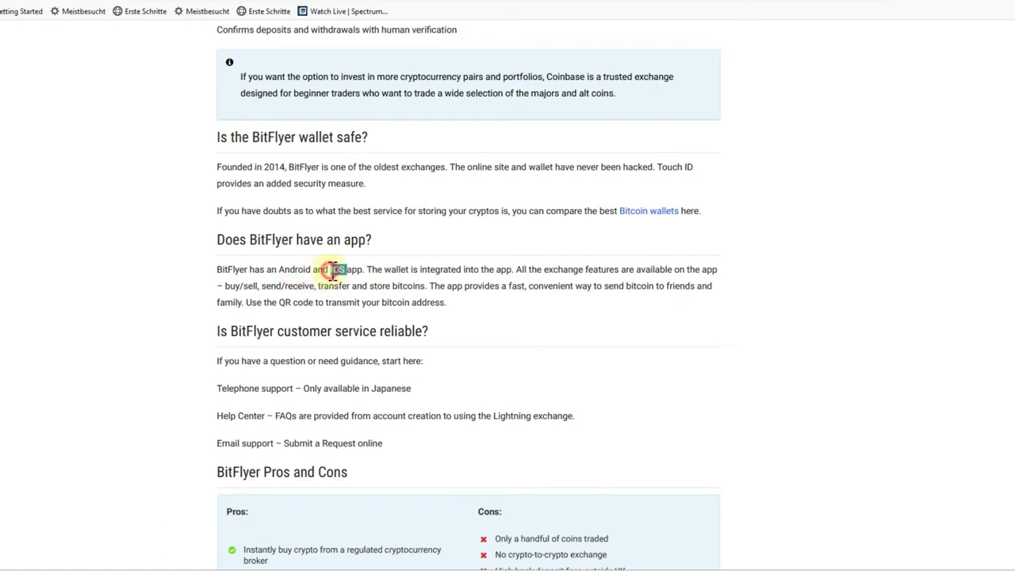
pyautogui.click(579, 372)
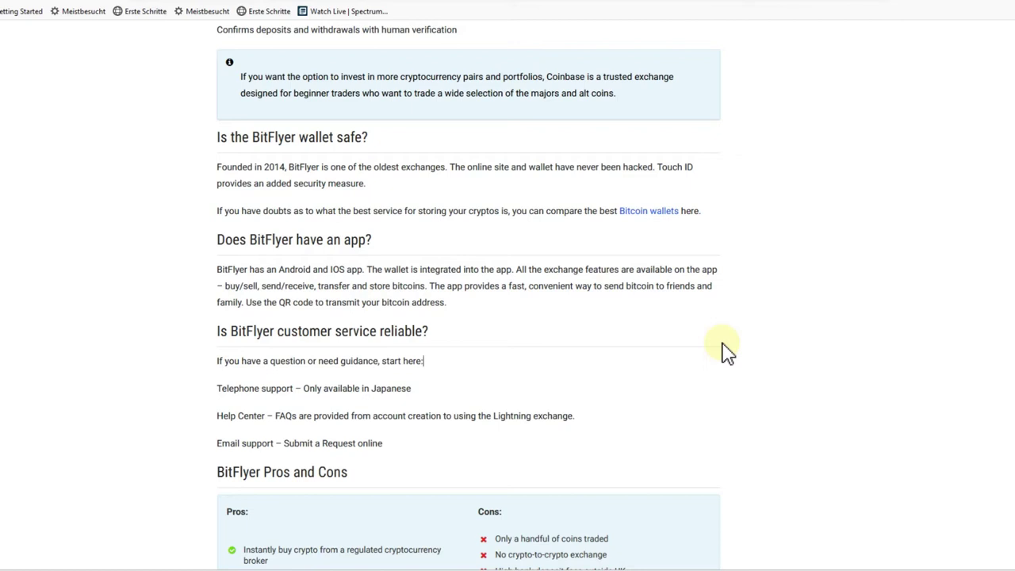
# Step: Highlight the customer service reliability heading and bring the BitFlyer Pros and Cons section into view
pyautogui.moveTo(214, 332); pyautogui.dragTo(429, 342)
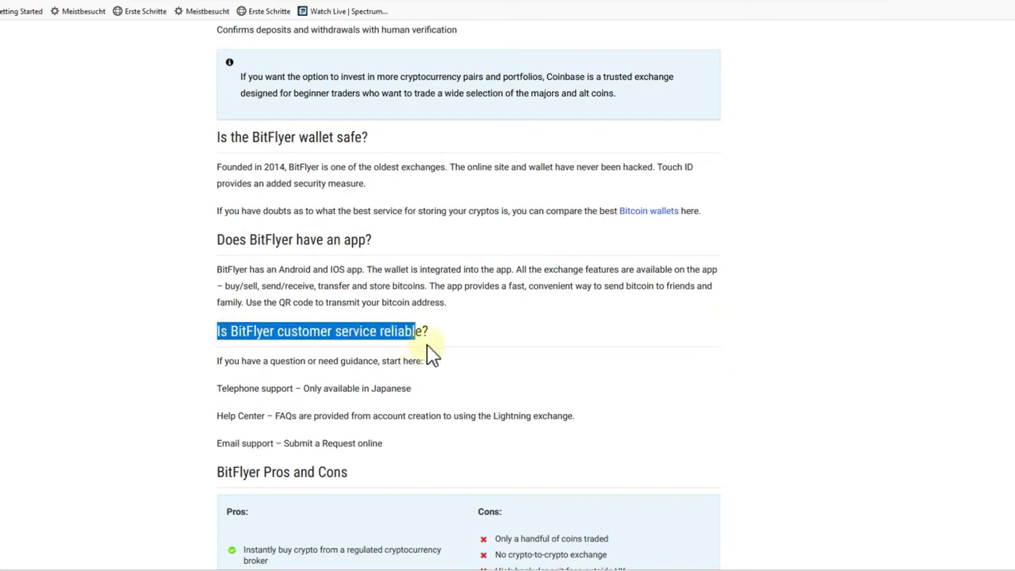
pyautogui.click(447, 337)
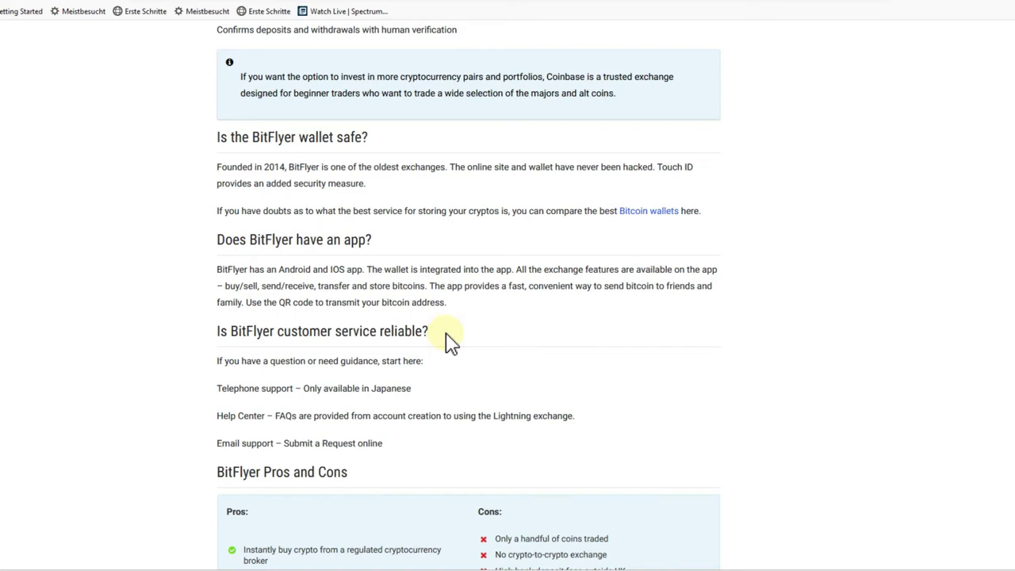
pyautogui.scroll(-3, 448, 341)
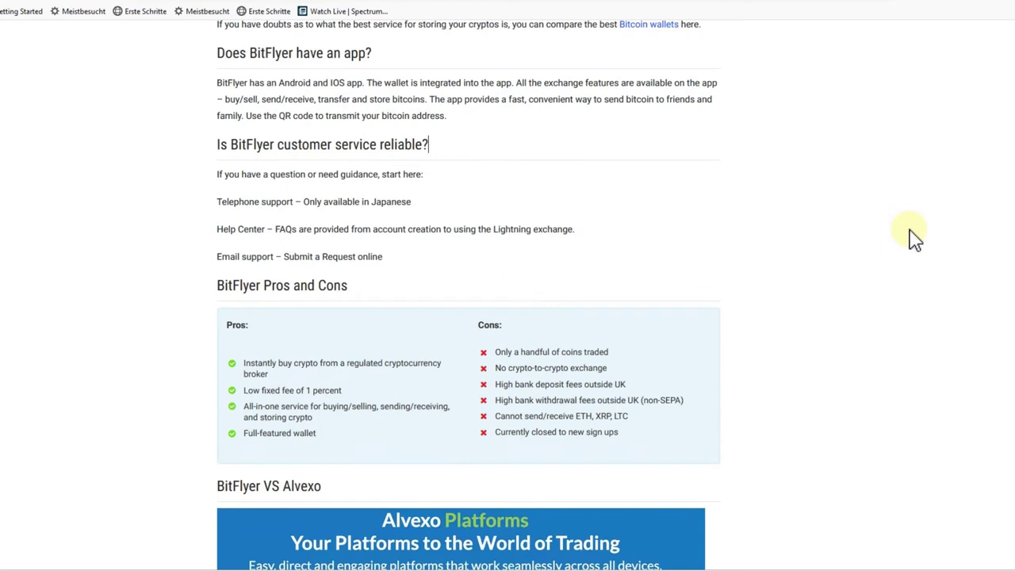
# Step: Examine the BitFlyer Pros and Cons lists and the start of the BitFlyer VS Alvexo section below them
pyautogui.scroll(-1, 914, 238)
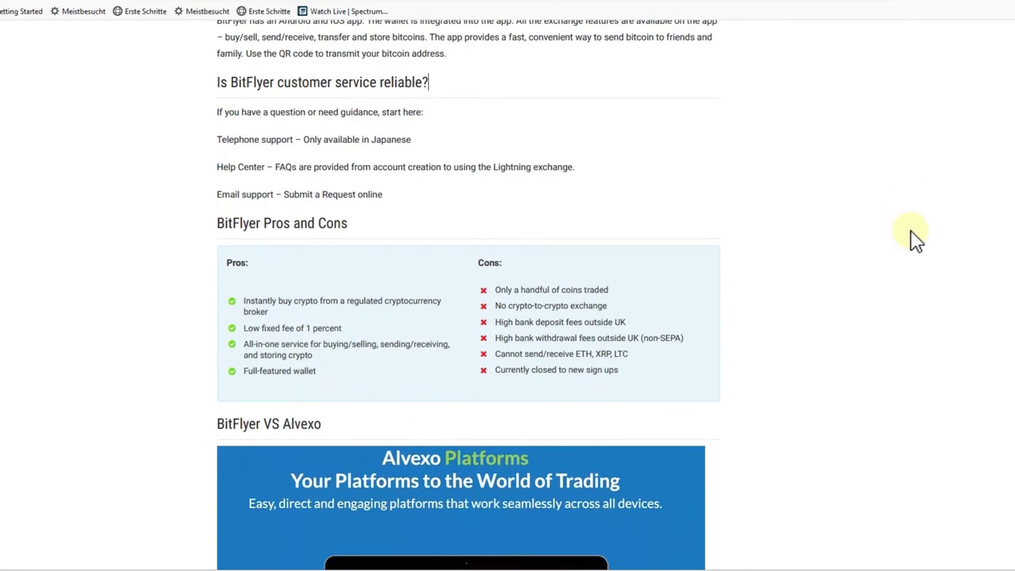
pyautogui.scroll(-1, 928, 246)
pyautogui.scroll(1, 948, 250)
pyautogui.scroll(-1, 952, 249)
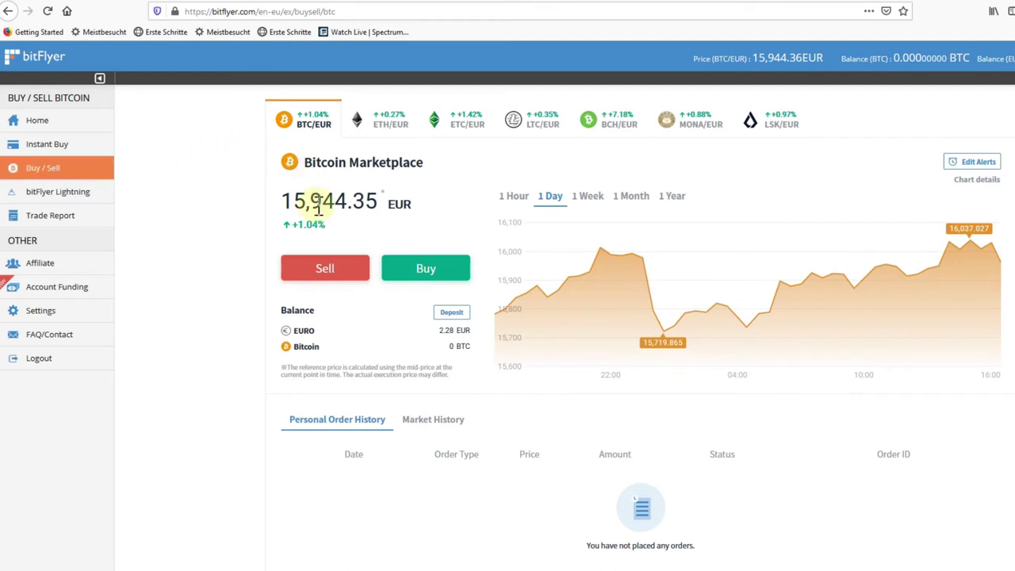
# Step: Switch to bitFlyer's Bitcoin Marketplace, highlight the buy price in the Bitcoin Buy Order form, and close the form without ordering
pyautogui.click(431, 271)
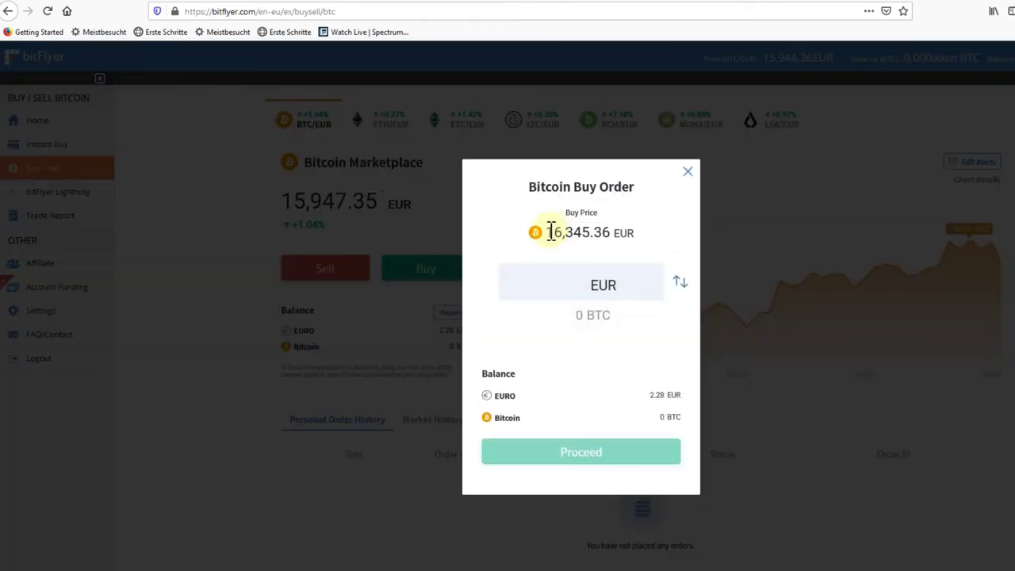
pyautogui.moveTo(547, 232); pyautogui.dragTo(613, 238)
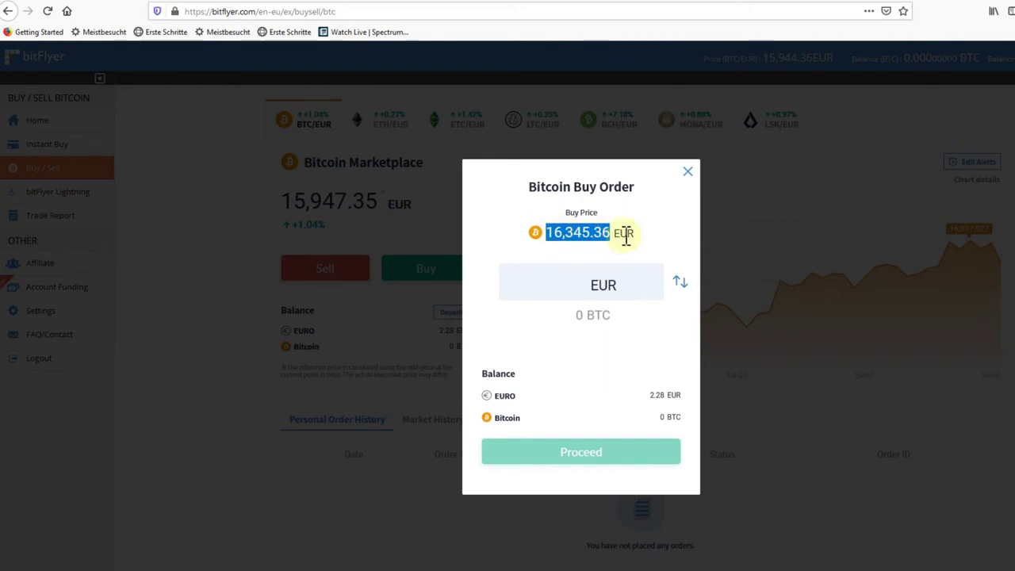
pyautogui.click(689, 173)
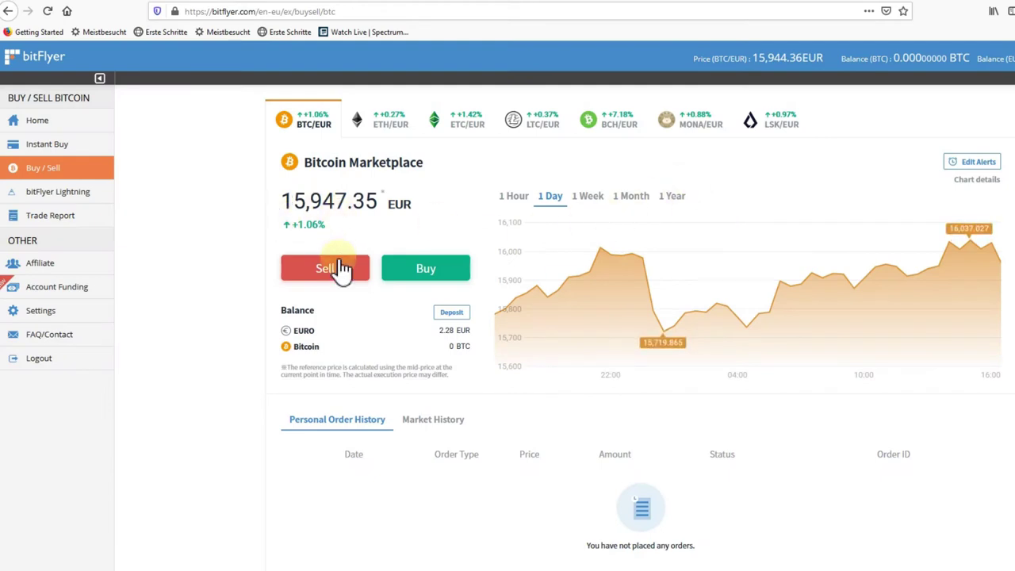
pyautogui.click(416, 272)
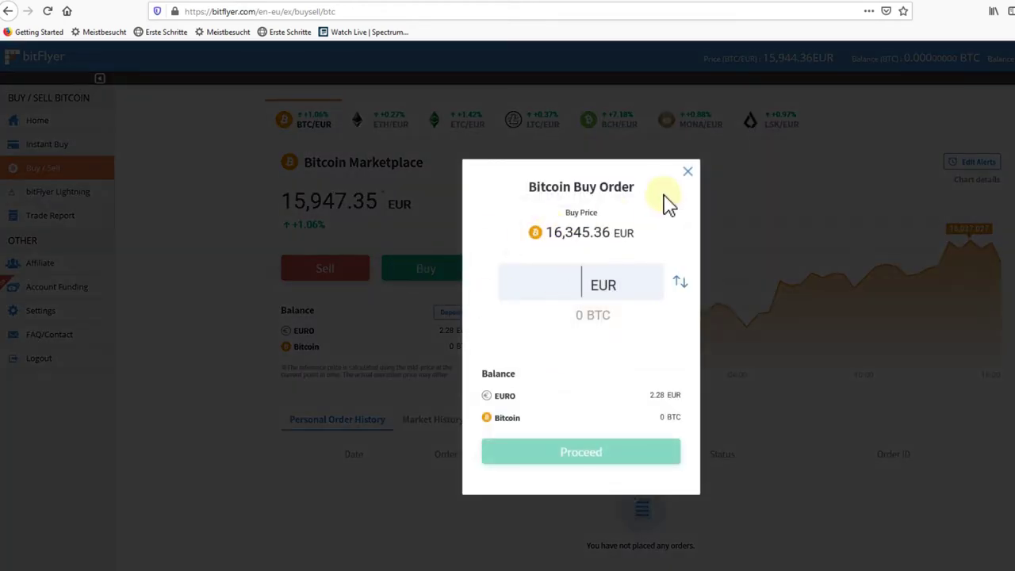
pyautogui.click(687, 172)
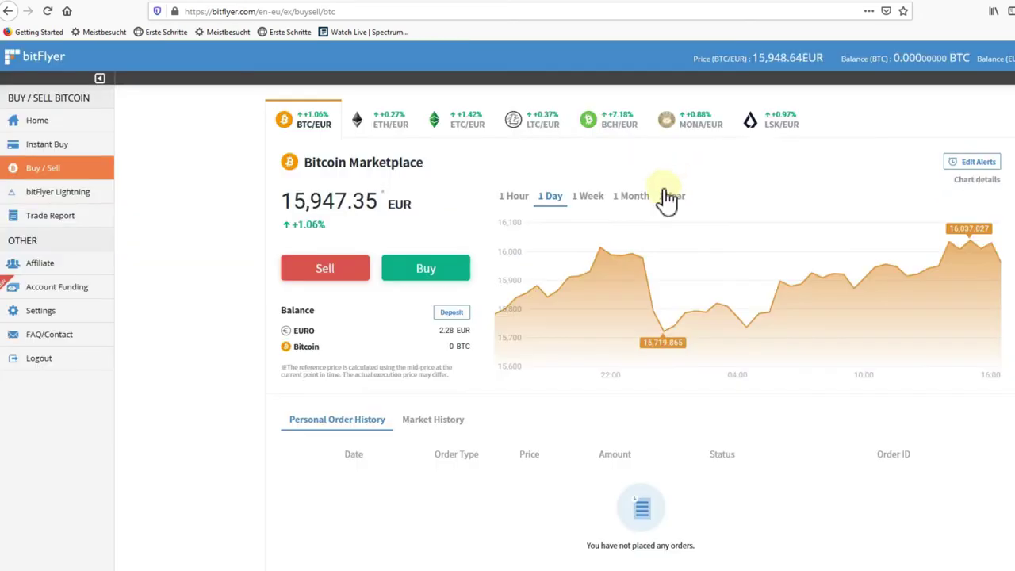
pyautogui.click(425, 273)
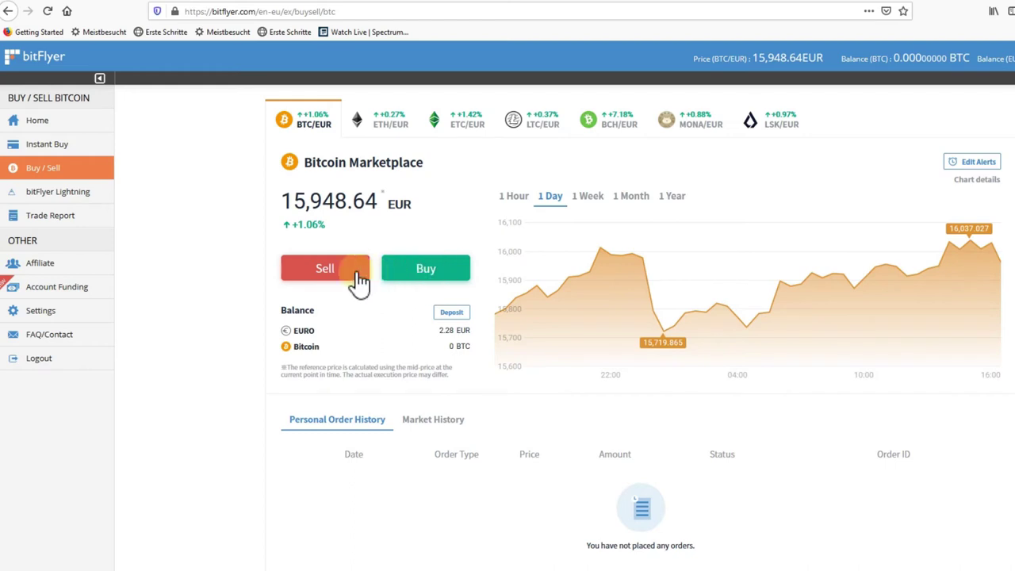
# Step: Highlight the sell price in the Bitcoin Sell Order form and close the form without placing an order
pyautogui.click(310, 271)
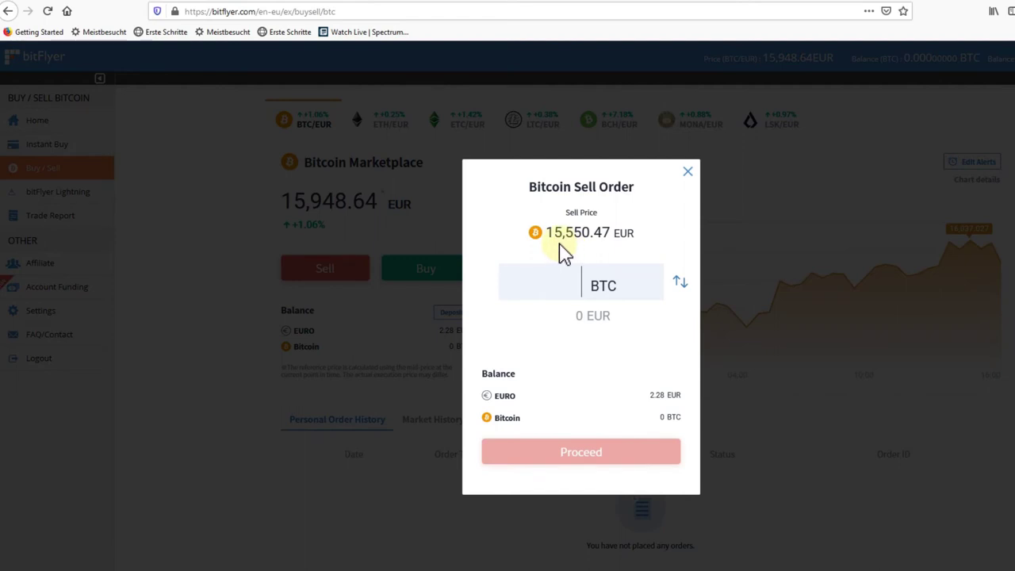
pyautogui.moveTo(549, 232); pyautogui.dragTo(640, 242)
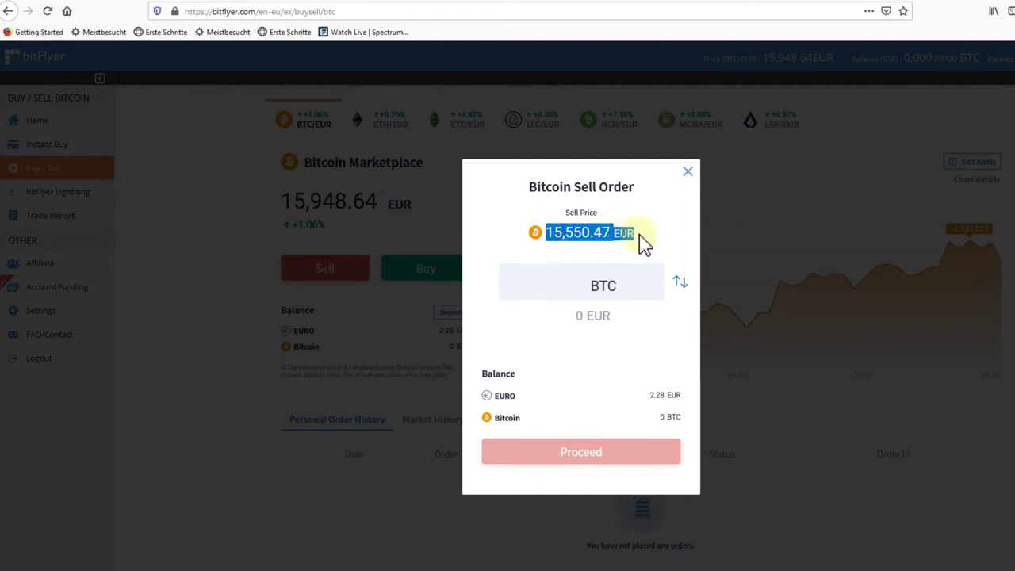
pyautogui.click(688, 173)
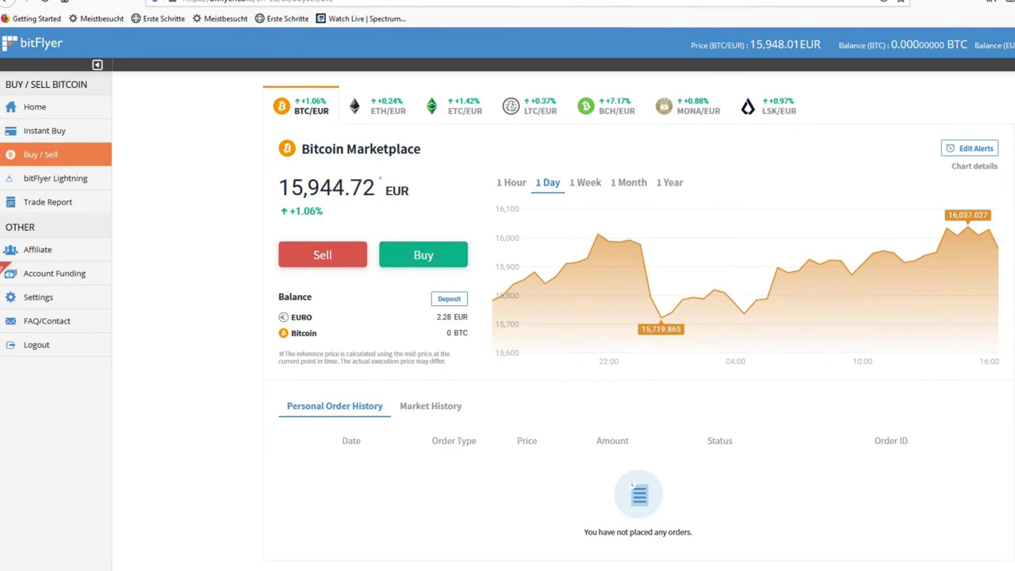
# Step: Examine the 7-day USD bid-ask spread chart on data.bitcoinity.org and return to bitFlyer's Bitcoin Marketplace
pyautogui.click(615, 2)
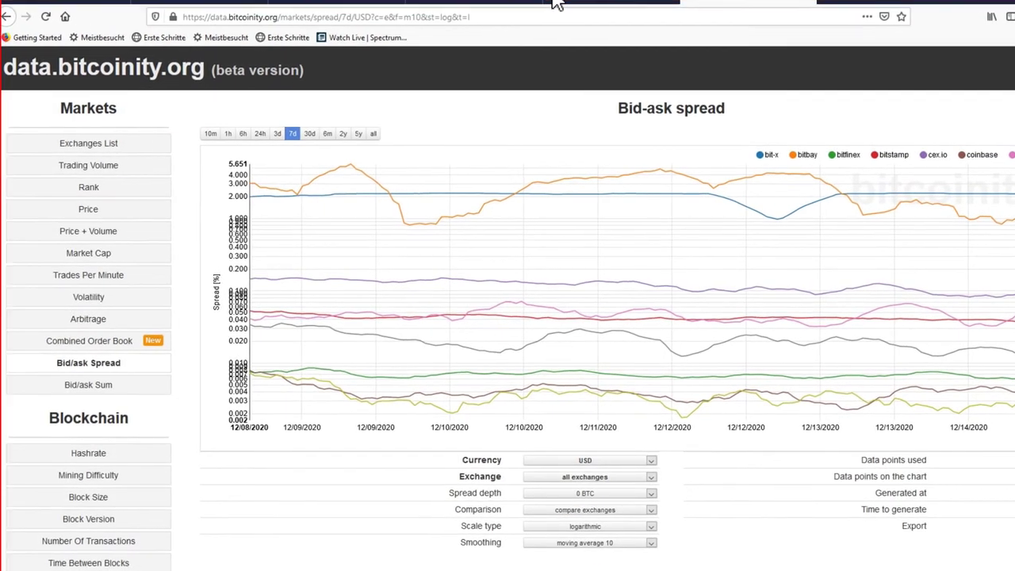
pyautogui.moveTo(407, 231)
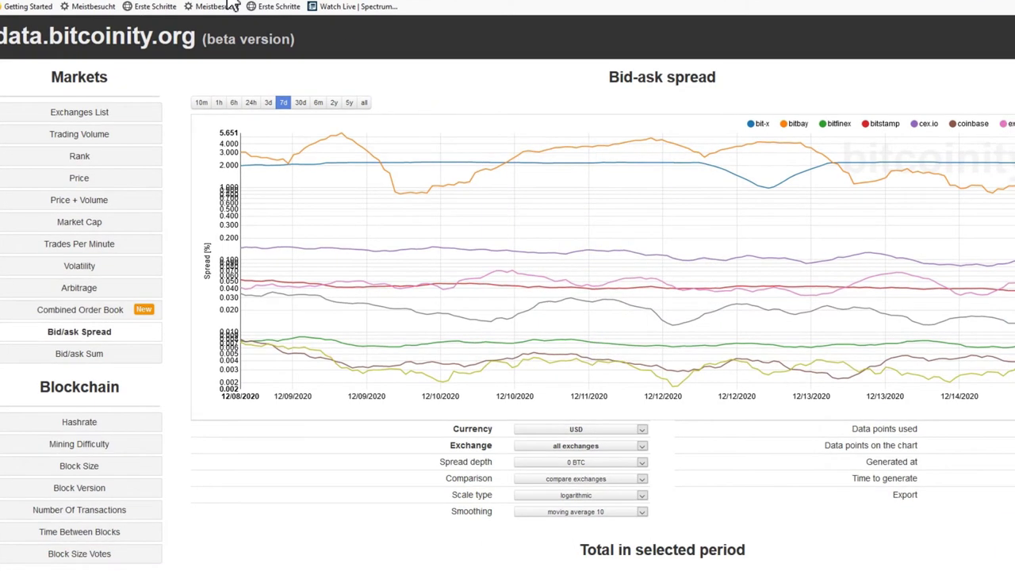
pyautogui.click(449, 0)
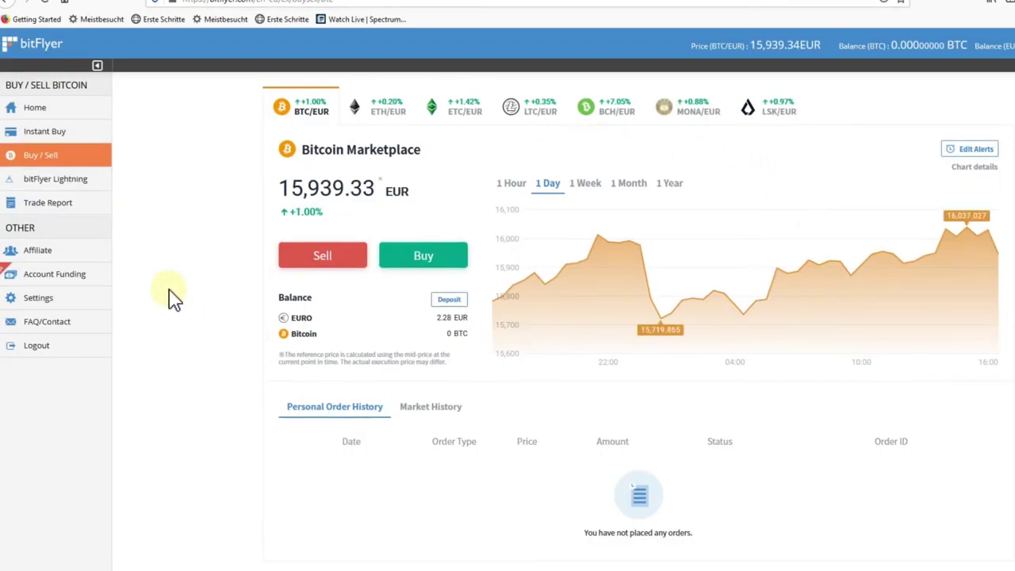
# Step: Open bitFlyer's Account Funding page and display the form for withdrawing Bitcoin Cash (BCH) to an external address
pyautogui.click(52, 275)
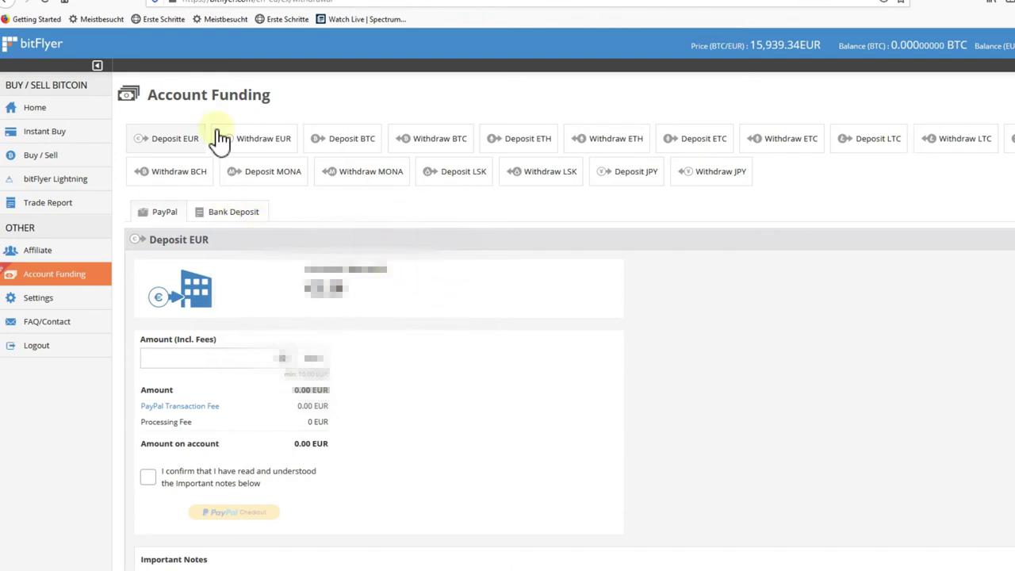
pyautogui.click(195, 181)
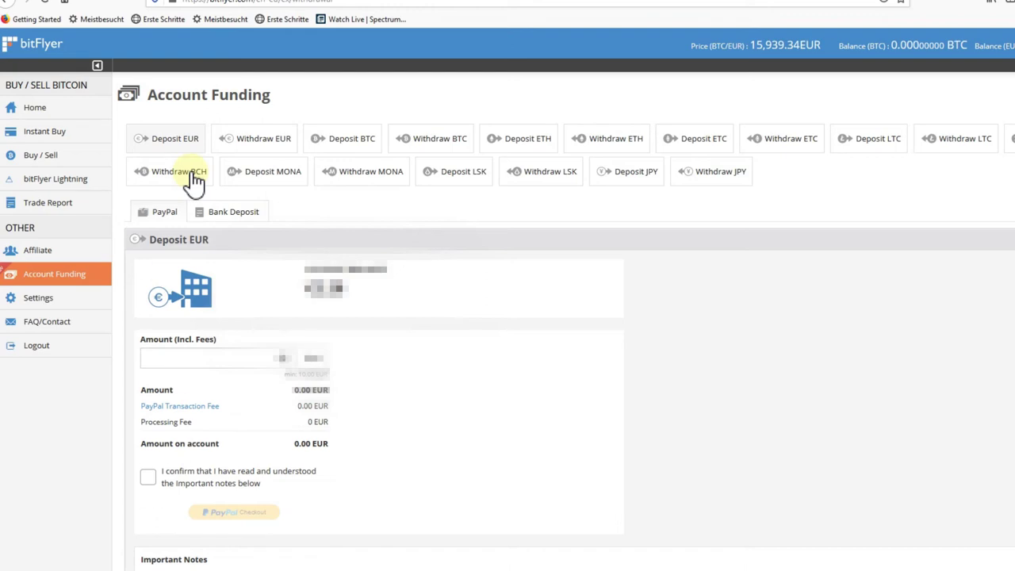
pyautogui.click(195, 181)
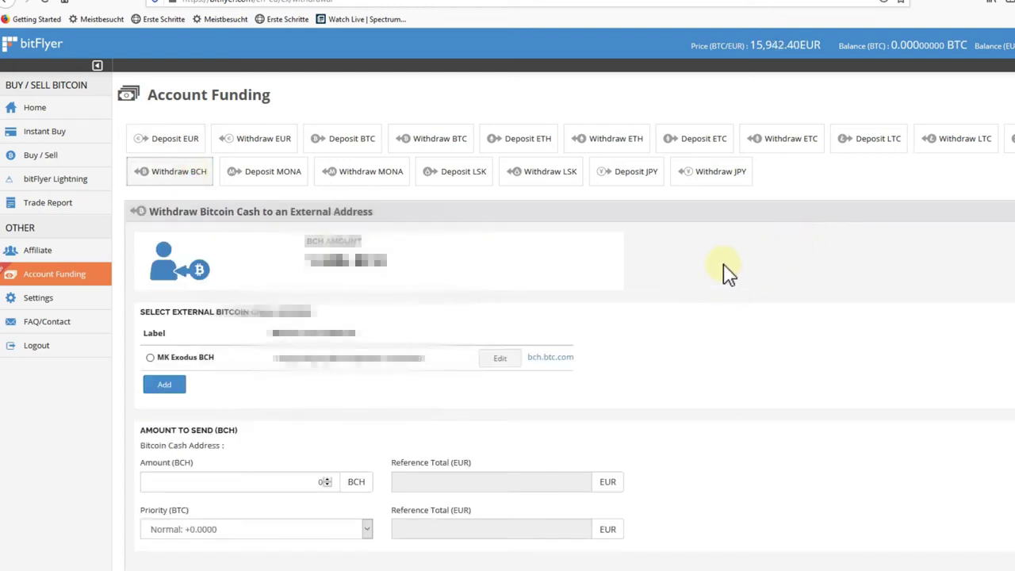